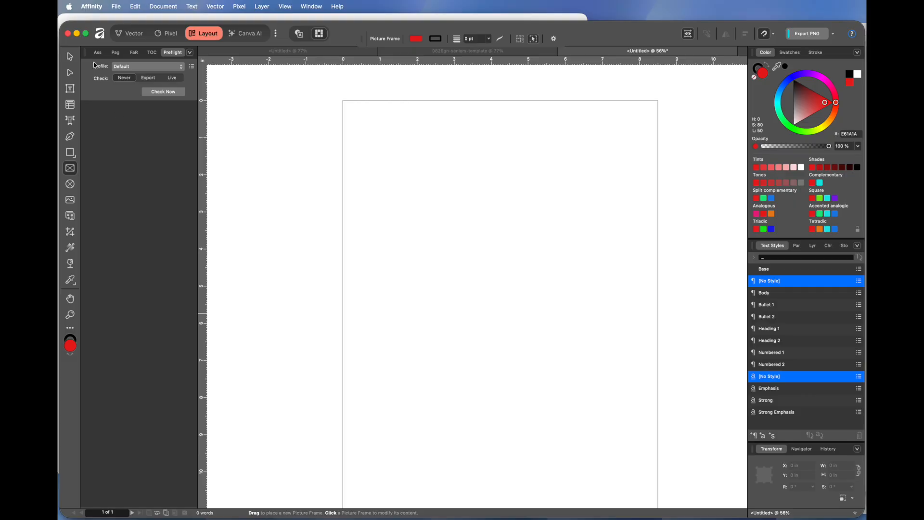
# Step: Set the application's UI style to Light in the User Interface settings and close the settings
pyautogui.click(91, 6)
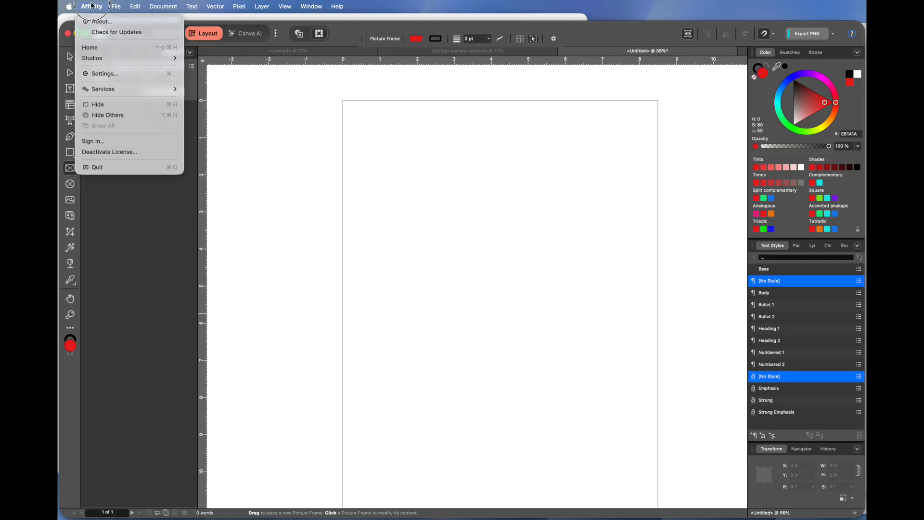
pyautogui.click(87, 74)
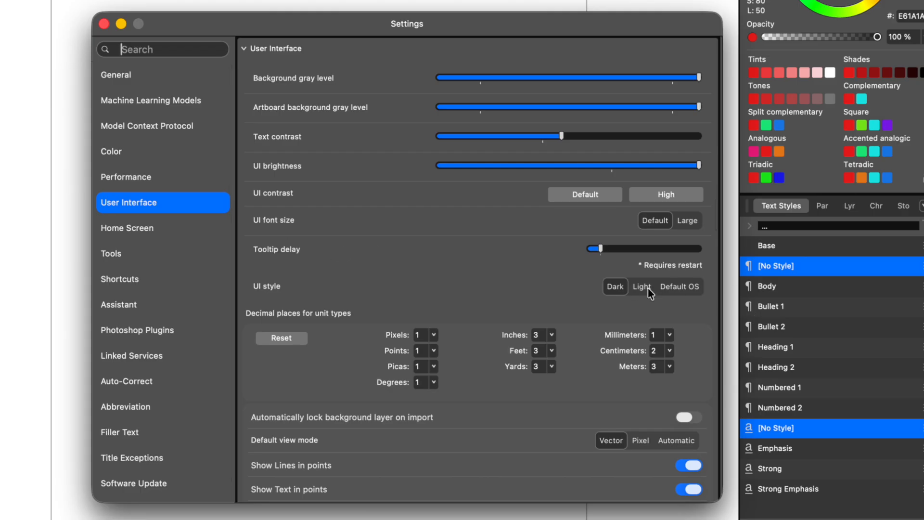
pyautogui.click(640, 288)
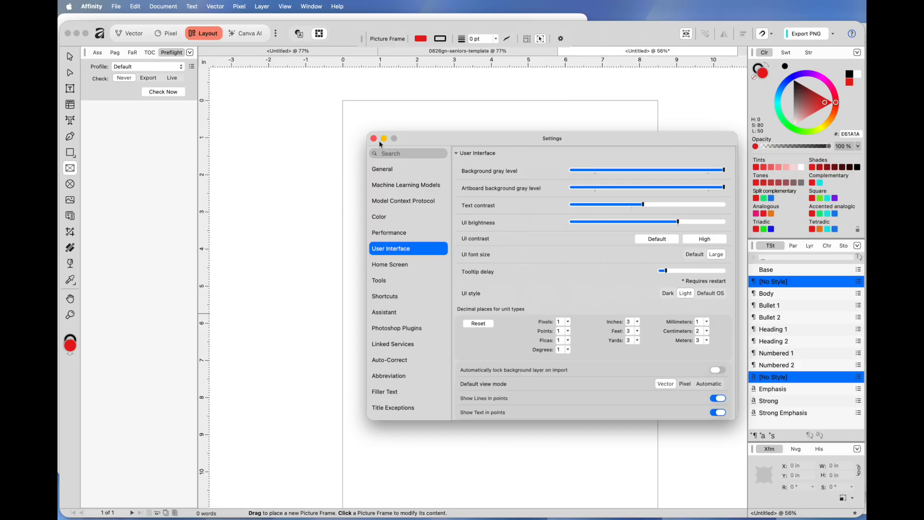
pyautogui.click(373, 139)
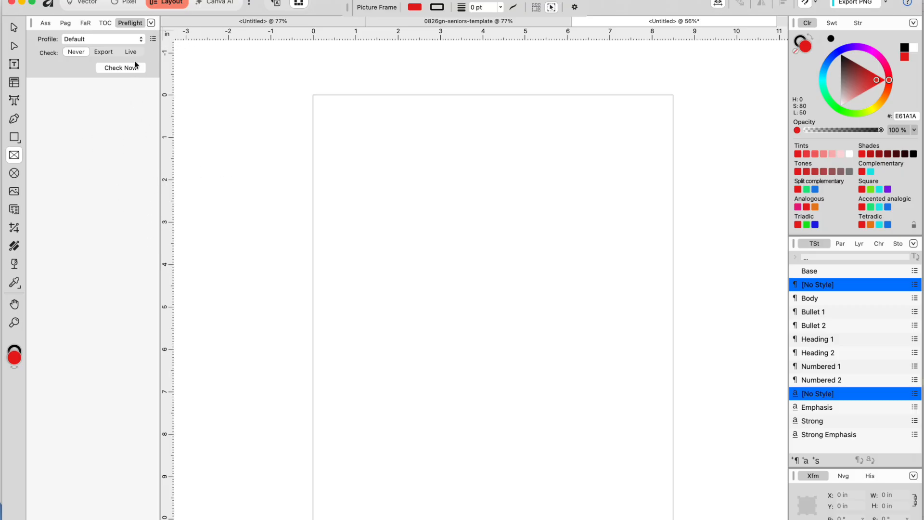
# Step: Open the list of available panels and hide the Character and History panels
pyautogui.click(152, 23)
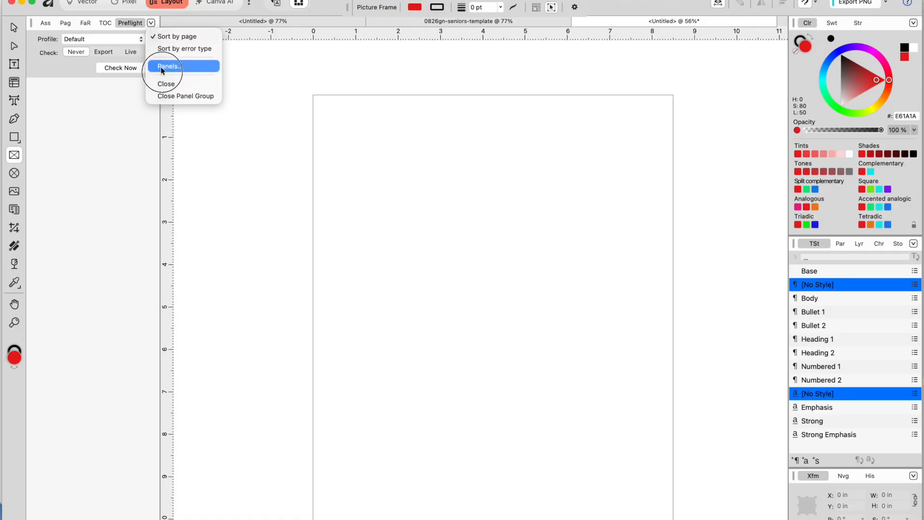
pyautogui.click(141, 87)
pyautogui.scroll(-15, 533, 144)
pyautogui.scroll(15, 532, 145)
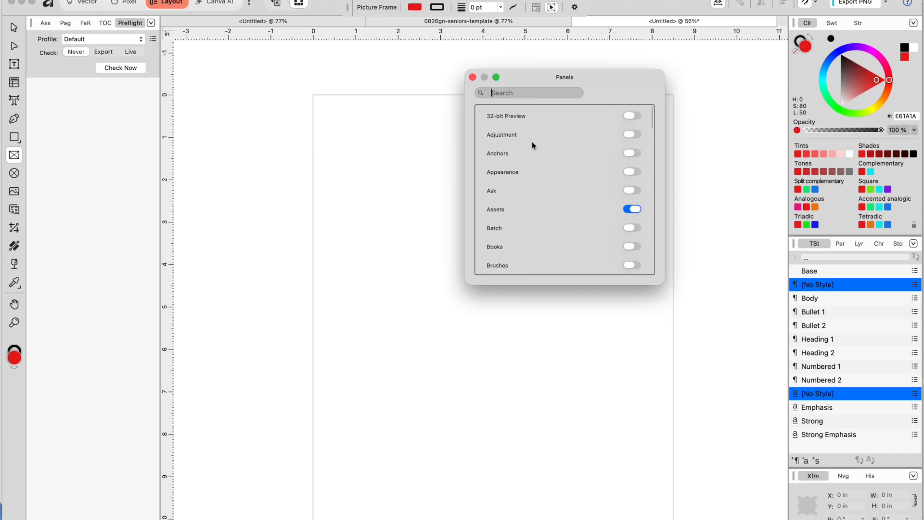
pyautogui.scroll(-5, 582, 200)
pyautogui.scroll(-3, 582, 205)
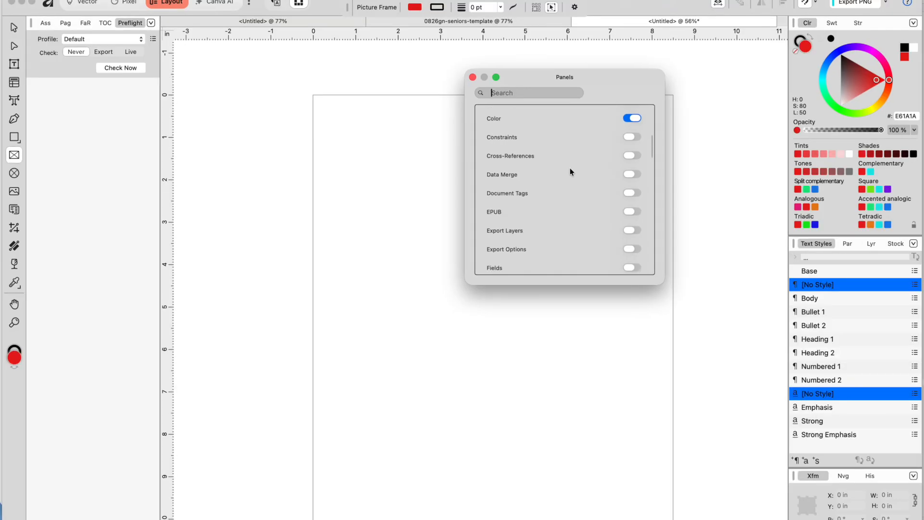
pyautogui.scroll(-6, 567, 171)
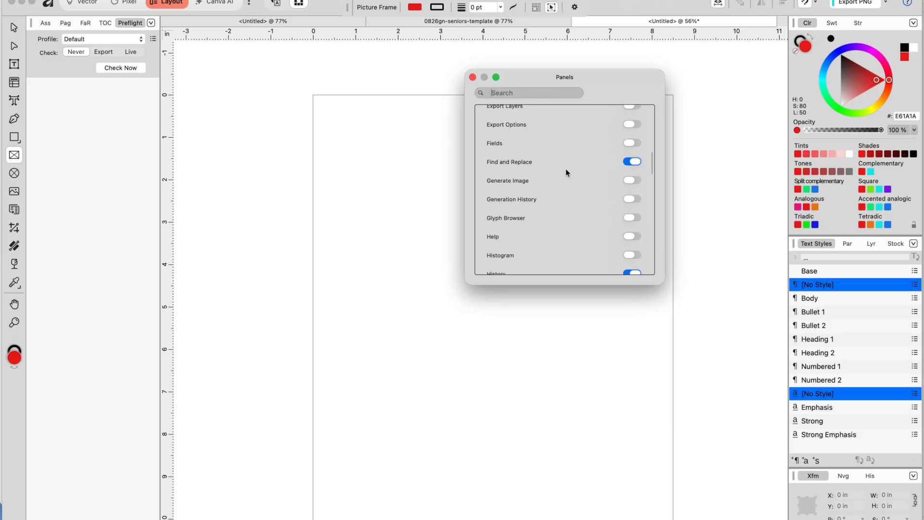
pyautogui.scroll(-4, 595, 215)
pyautogui.scroll(-1, 595, 215)
pyautogui.click(632, 167)
# Step: Hide the Preflight and Stock panels in the panel list
pyautogui.scroll(-2, 566, 192)
pyautogui.scroll(-5, 566, 192)
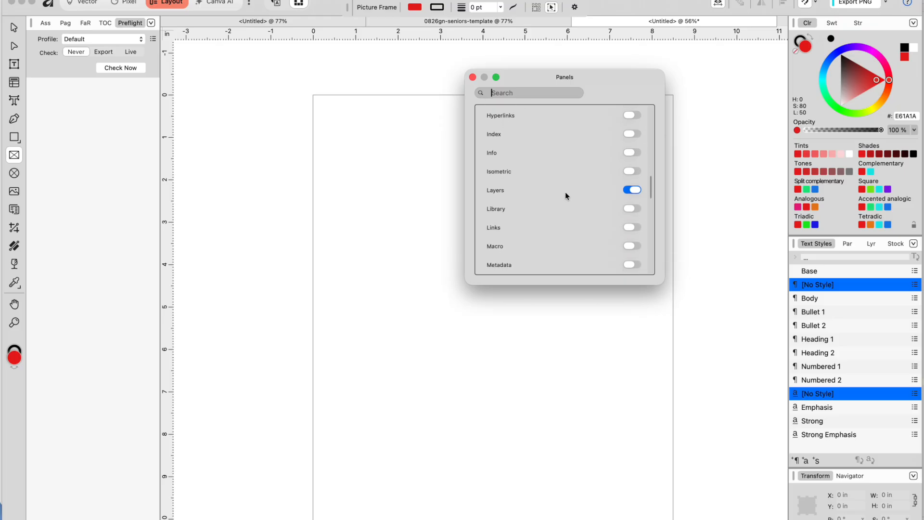
pyautogui.scroll(-1, 565, 192)
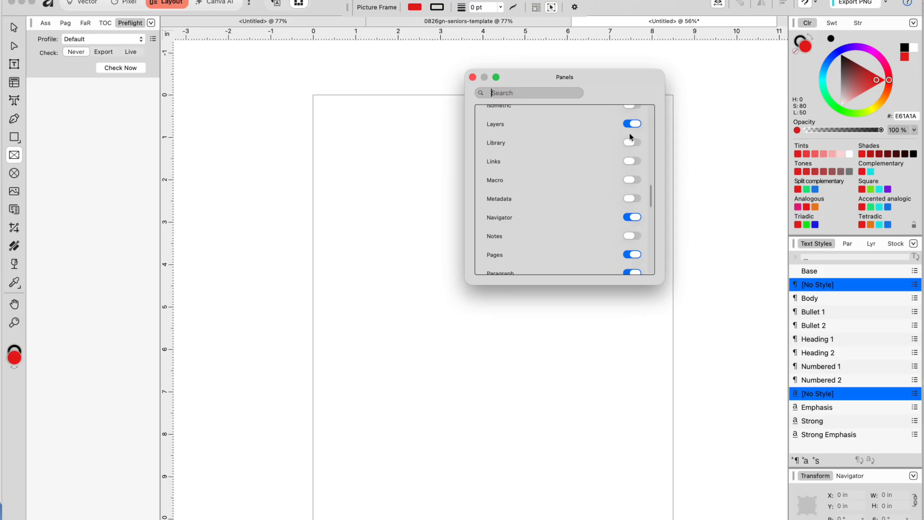
pyautogui.scroll(-5, 588, 223)
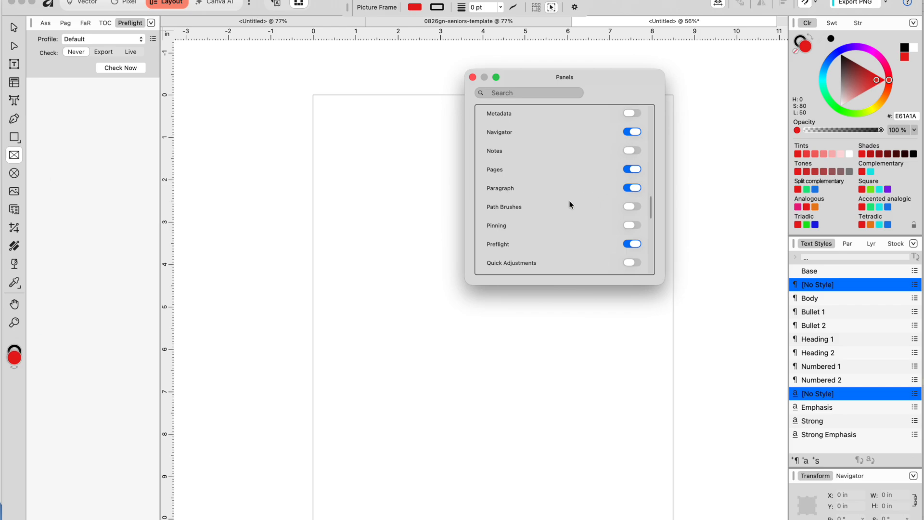
pyautogui.scroll(-6, 580, 231)
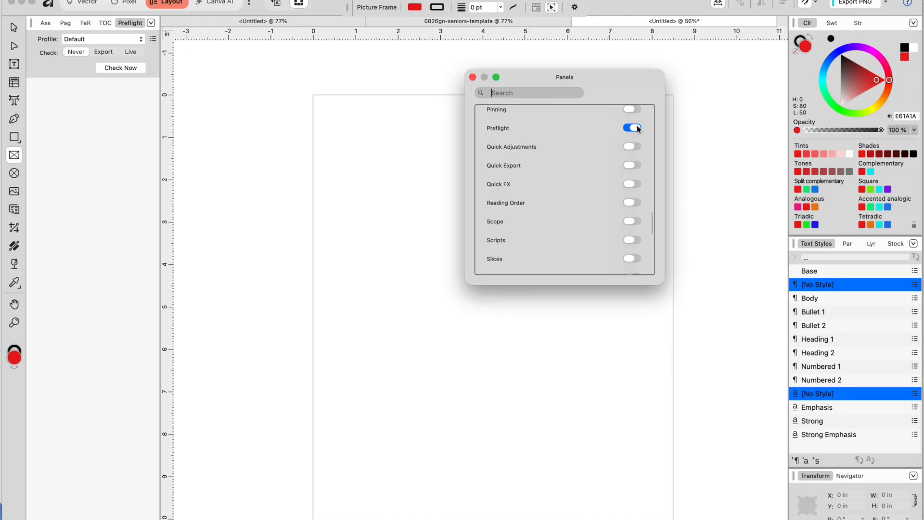
pyautogui.click(632, 128)
pyautogui.scroll(-6, 571, 197)
pyautogui.scroll(-3, 567, 199)
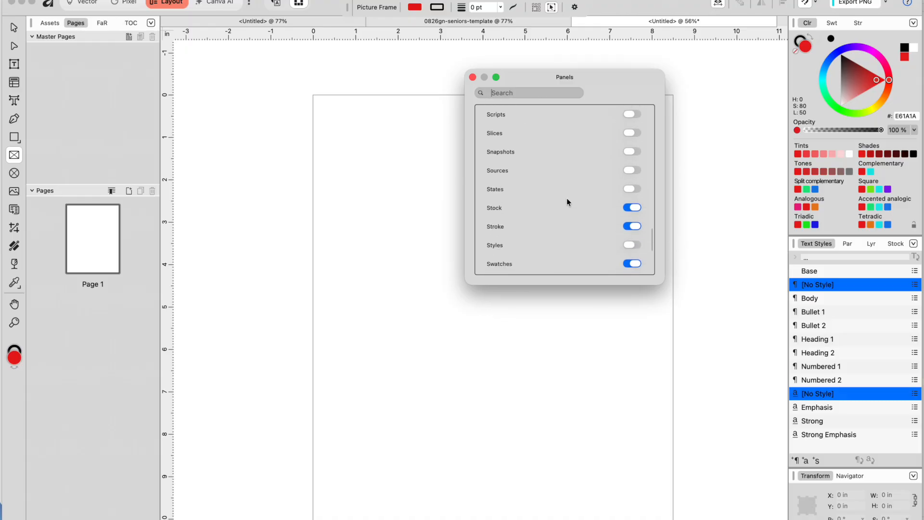
pyautogui.click(634, 171)
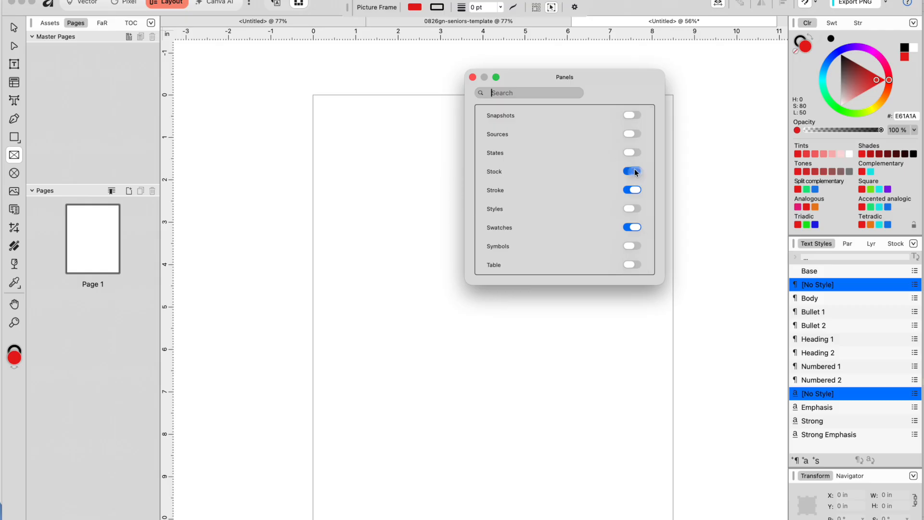
# Step: Hide the Table of Contents panel and close the panel list
pyautogui.scroll(-1, 576, 195)
pyautogui.scroll(-2, 577, 195)
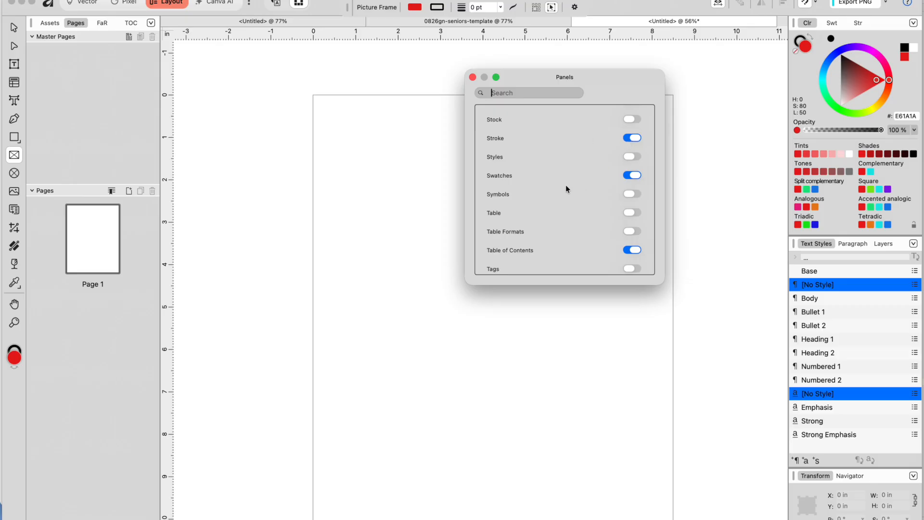
pyautogui.scroll(-2, 601, 254)
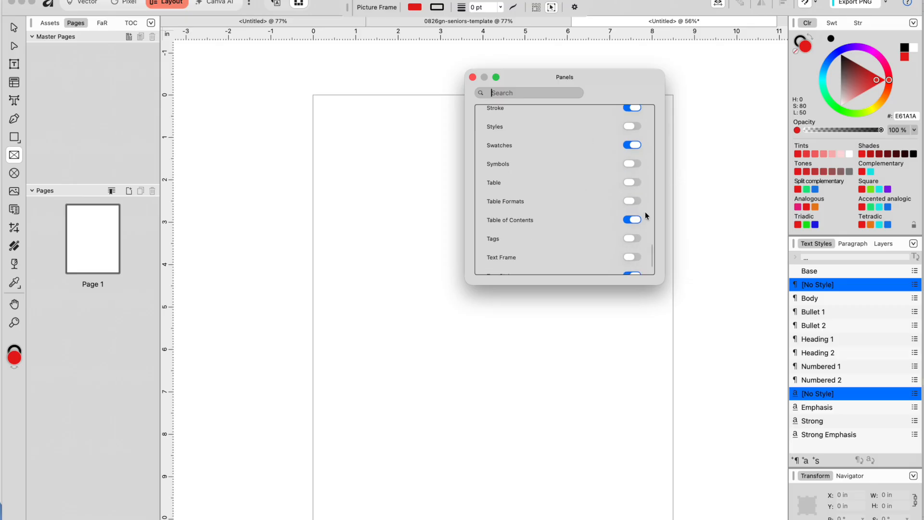
pyautogui.click(634, 220)
pyautogui.scroll(-3, 561, 224)
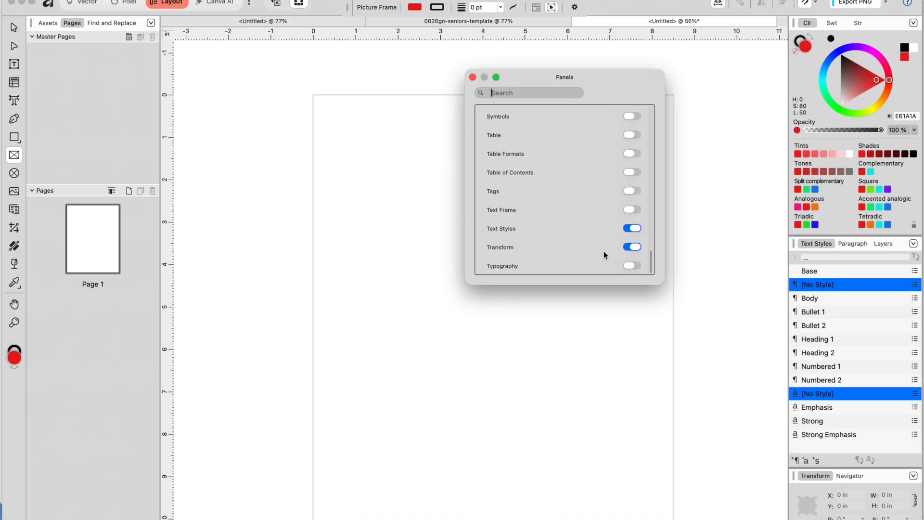
pyautogui.click(450, 118)
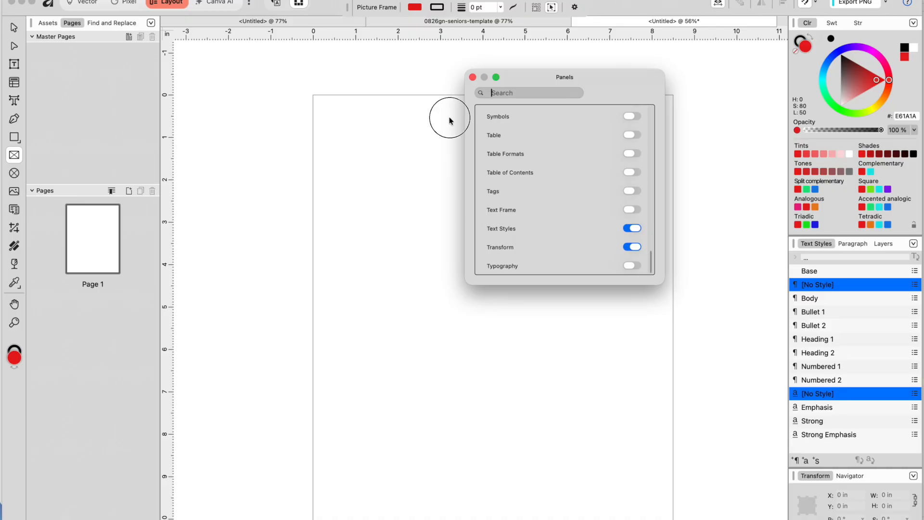
pyautogui.click(474, 79)
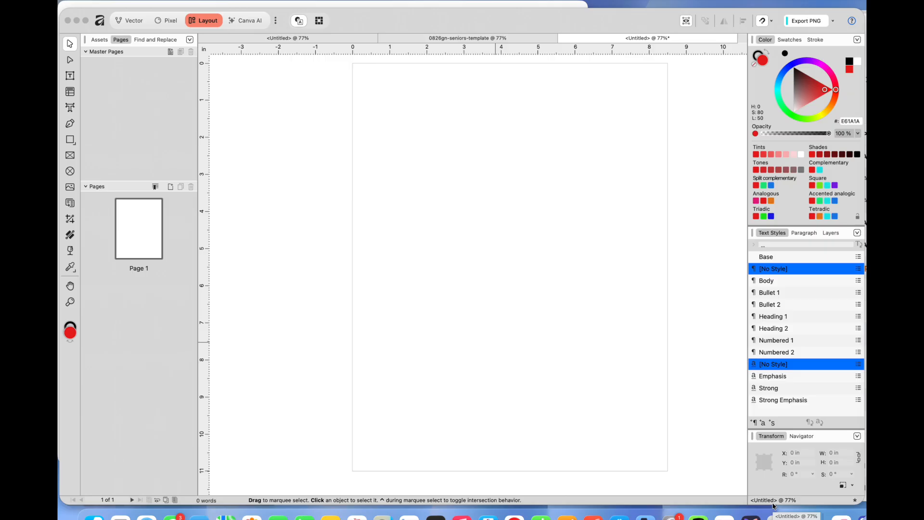
# Step: Draw a text frame about 3.75 by 3 in beside the page and a rectangle about 2.5 by 3.2 in below it
pyautogui.click(187, 138)
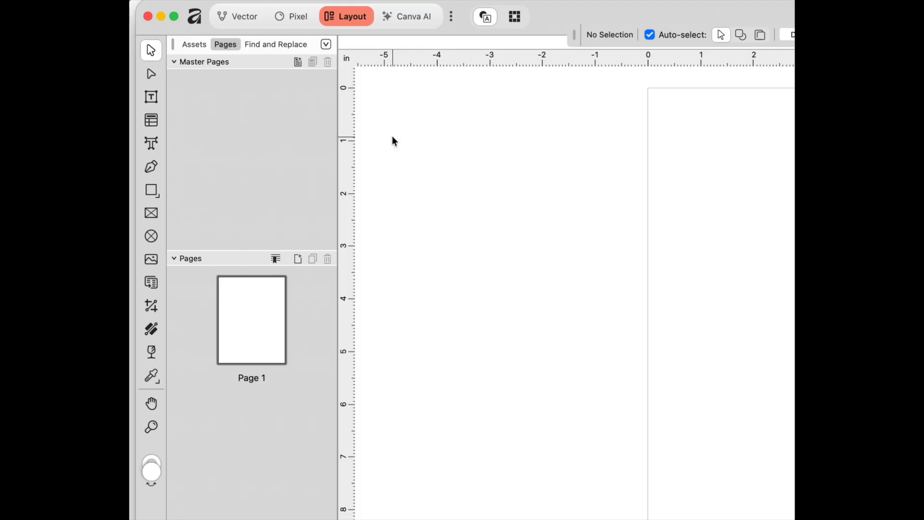
pyautogui.click(152, 97)
pyautogui.moveTo(389, 108); pyautogui.dragTo(587, 265)
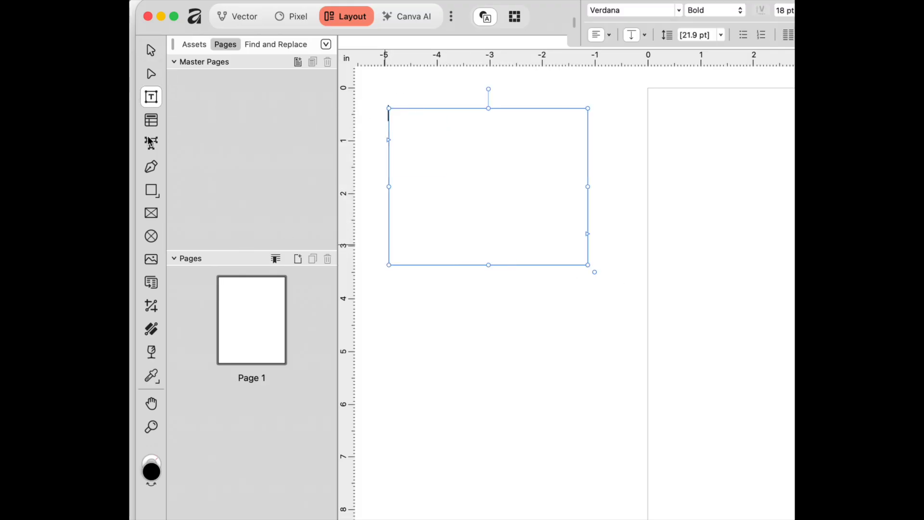
pyautogui.click(151, 192)
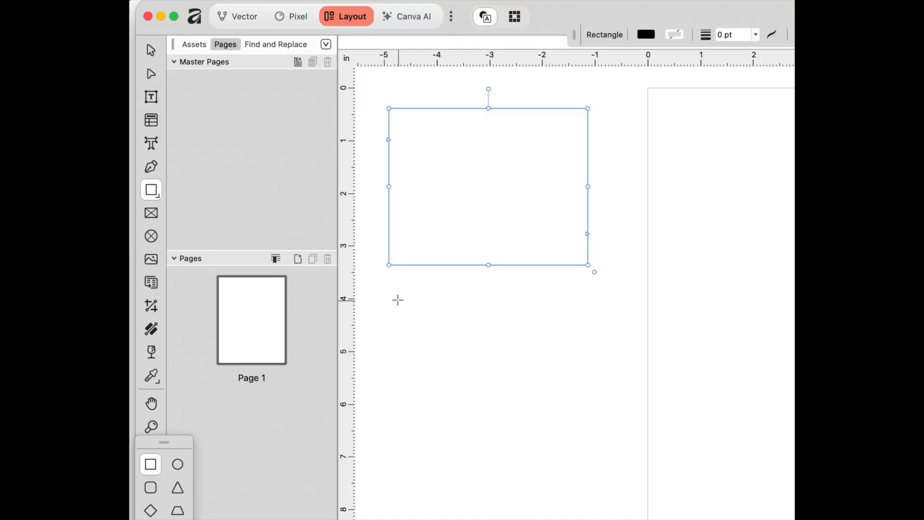
pyautogui.moveTo(400, 295)
pyautogui.mouseDown()
pyautogui.moveTo(520, 463)
pyautogui.moveTo(533, 466)
pyautogui.mouseUp()
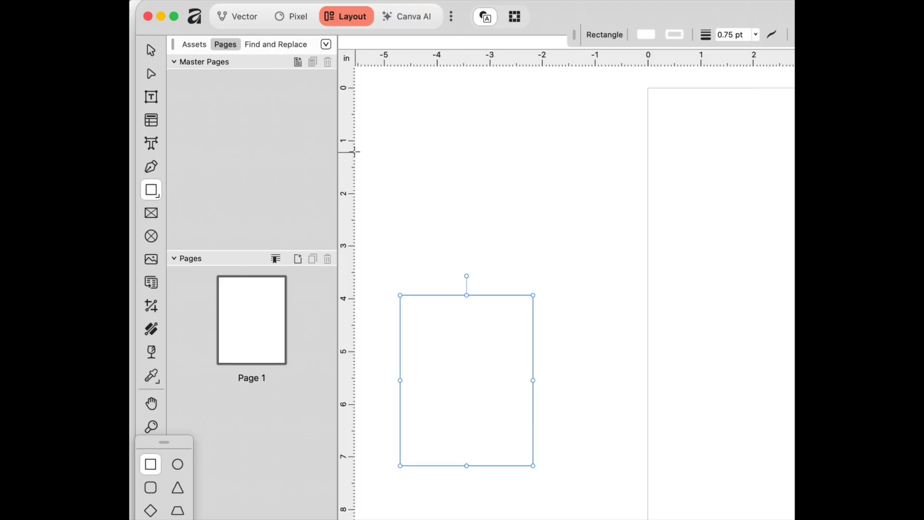
# Step: Place the image 0826-211-cartoon-research.jpg from the DEMO folder on the pasteboard beside the page
pyautogui.click(150, 260)
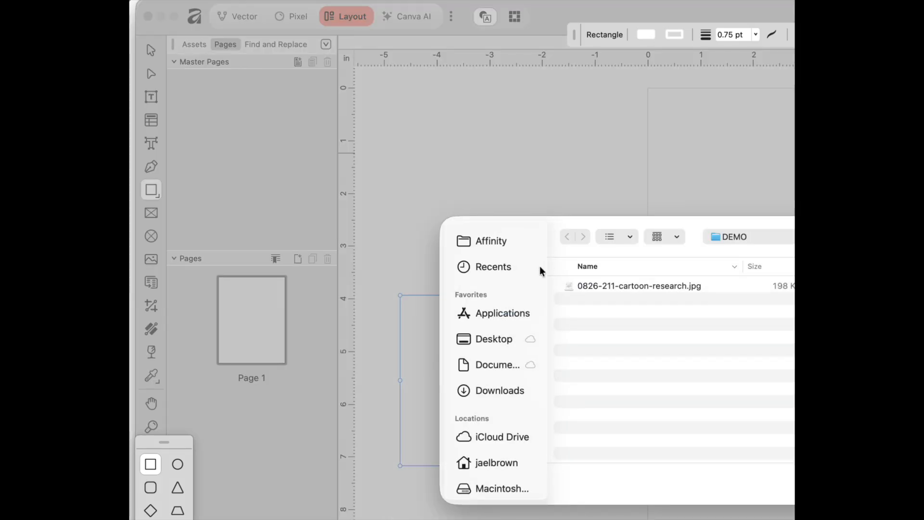
pyautogui.doubleClick(627, 286)
pyautogui.click(491, 191)
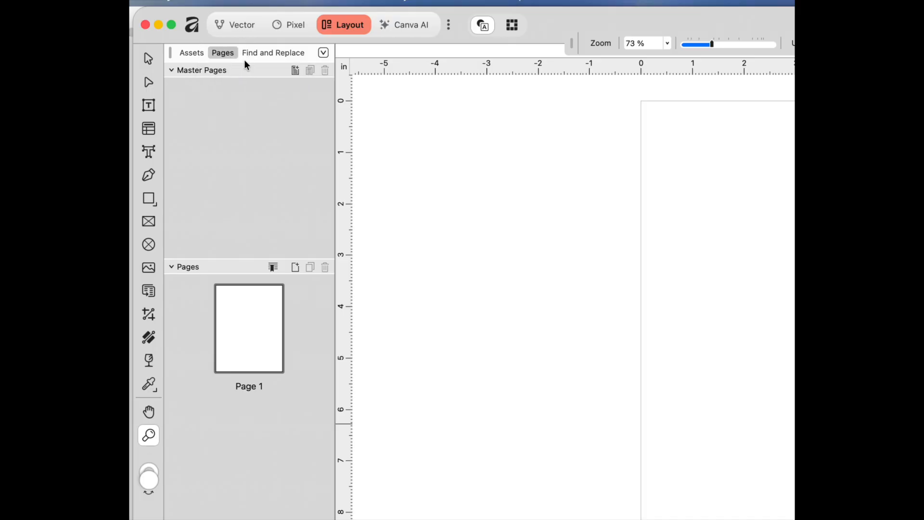
# Step: Add one page to the document and create a master page with the default settings
pyautogui.click(295, 268)
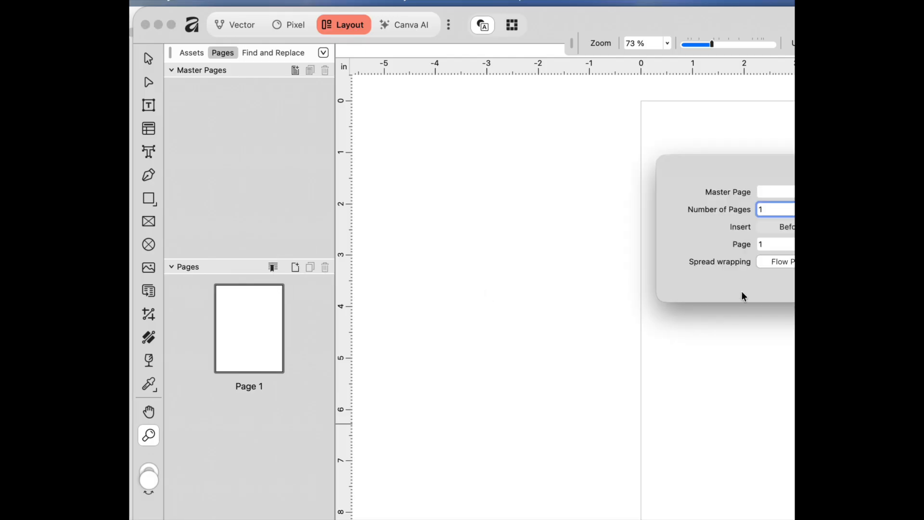
pyautogui.press('Return')
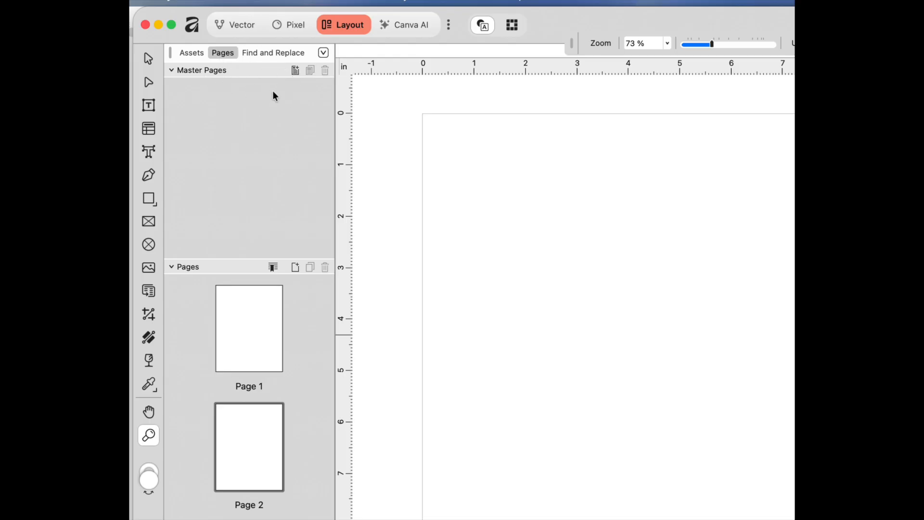
pyautogui.click(296, 70)
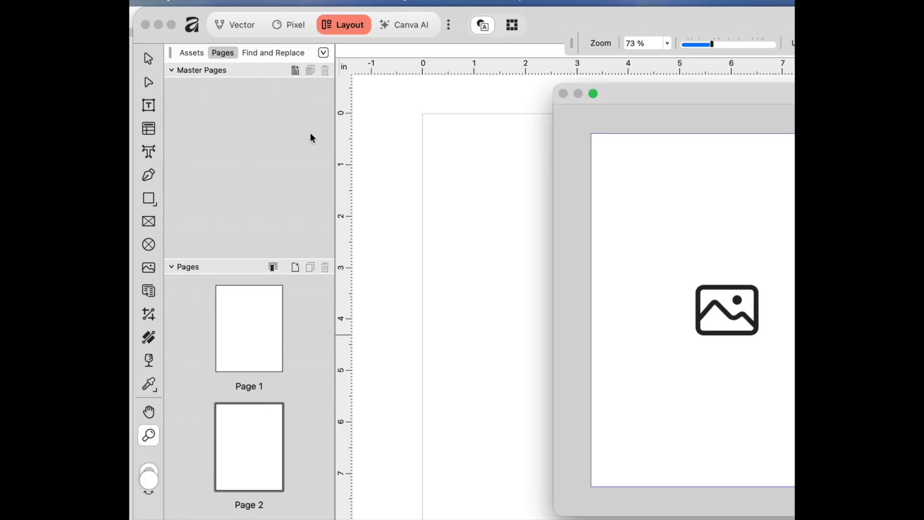
pyautogui.press('Return')
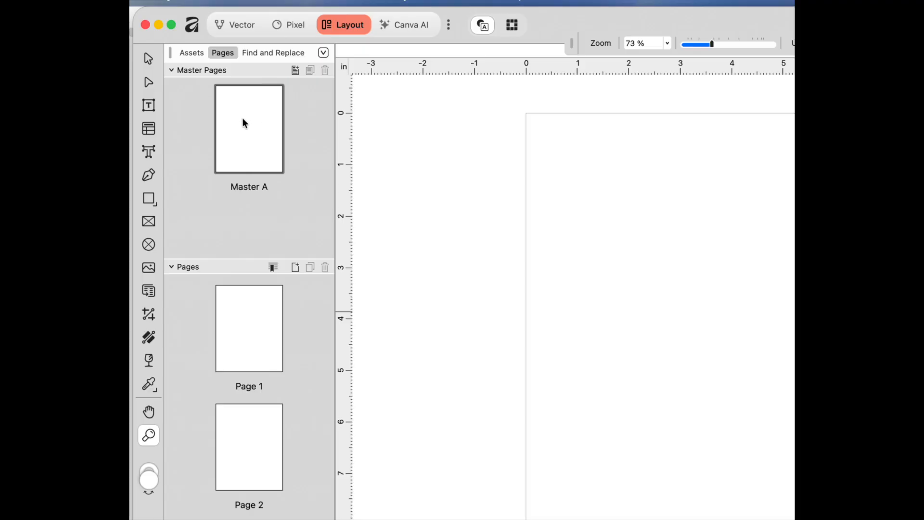
# Step: Open Page 1 and place the Good News nameplate, the sunflower picture and a brown bar from the Rules assets on it
pyautogui.click(243, 348)
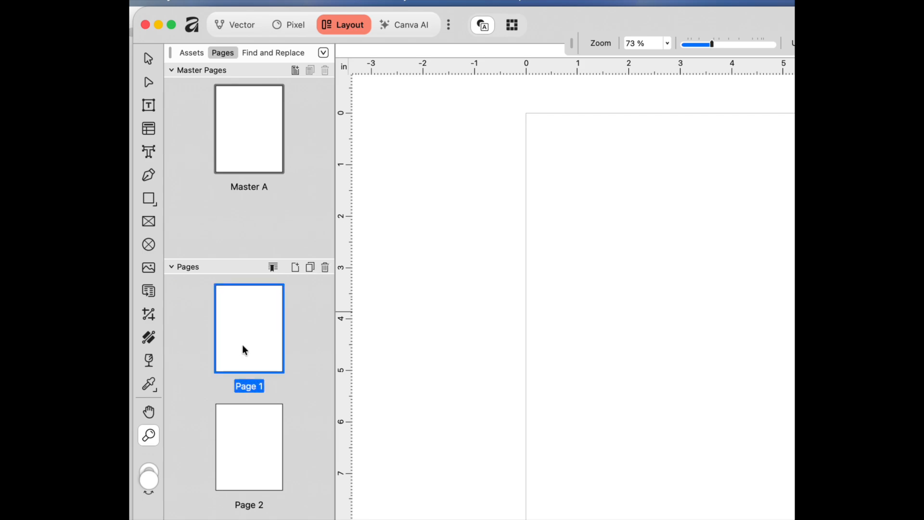
pyautogui.doubleClick(243, 347)
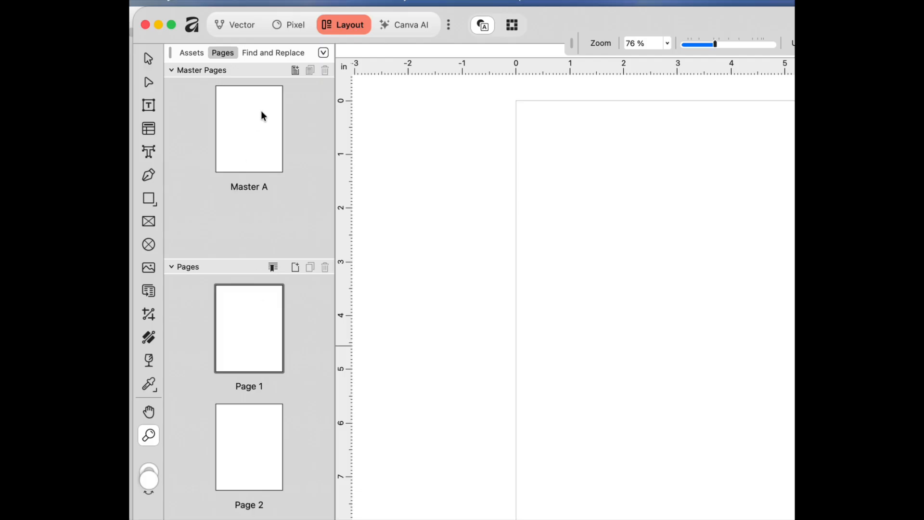
pyautogui.click(193, 54)
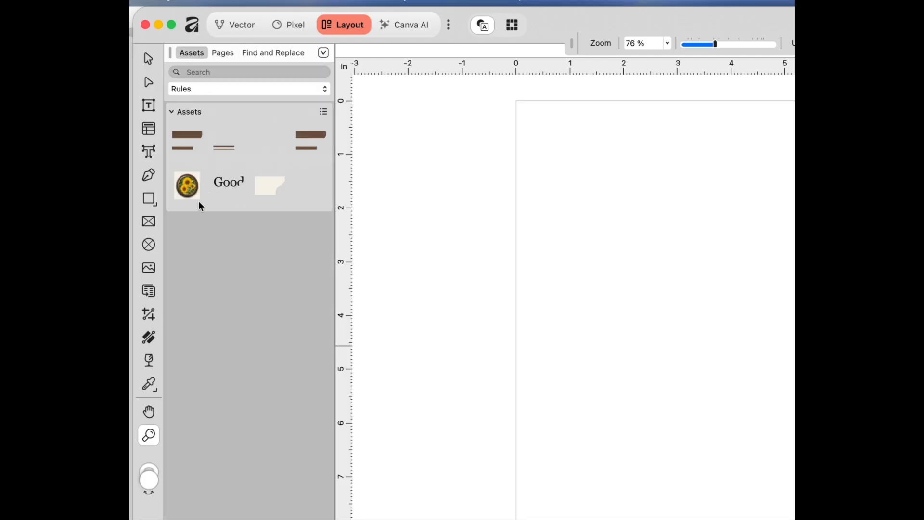
pyautogui.moveTo(226, 186); pyautogui.dragTo(666, 226)
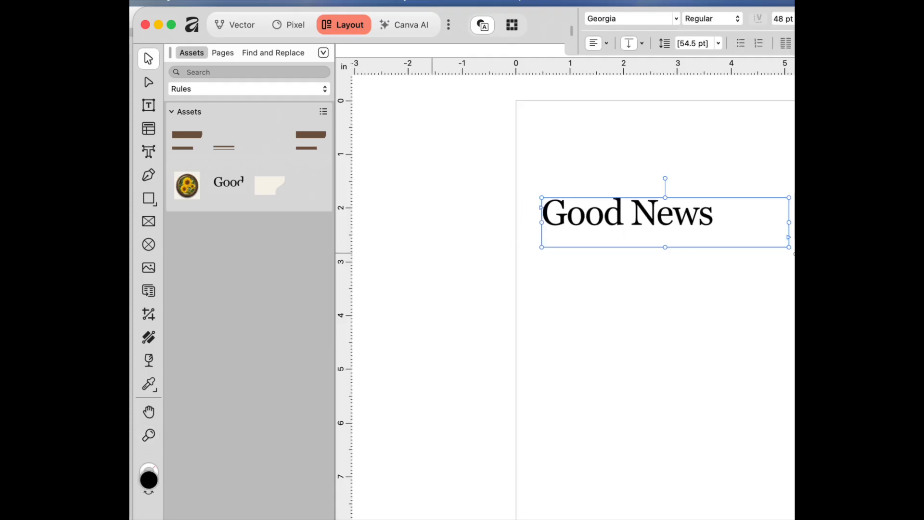
pyautogui.moveTo(192, 192); pyautogui.dragTo(568, 155)
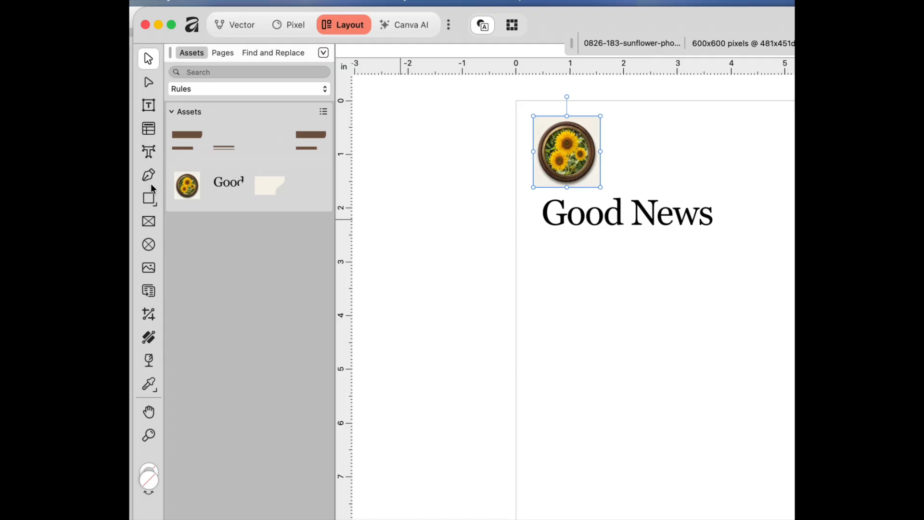
pyautogui.moveTo(186, 134); pyautogui.dragTo(710, 343)
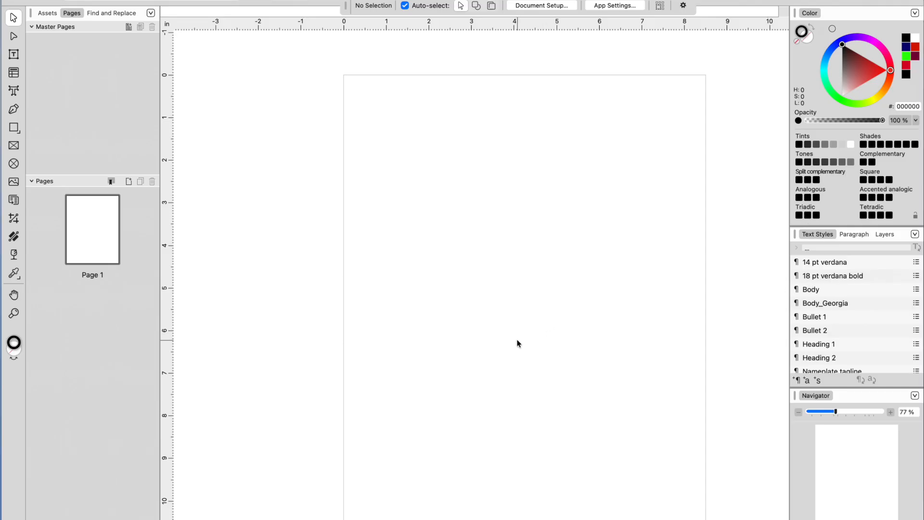
# Step: Draw a text frame about 4 by 4.2 in on Page 1 and paste the copied "Allergies don't retire" article into it
pyautogui.click(13, 54)
pyautogui.moveTo(376, 184); pyautogui.dragTo(547, 364)
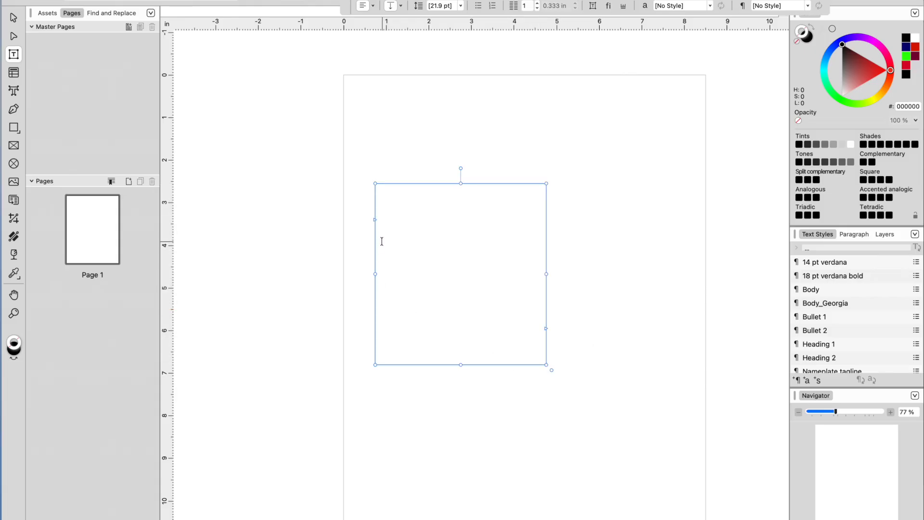
pyautogui.press('super+v')
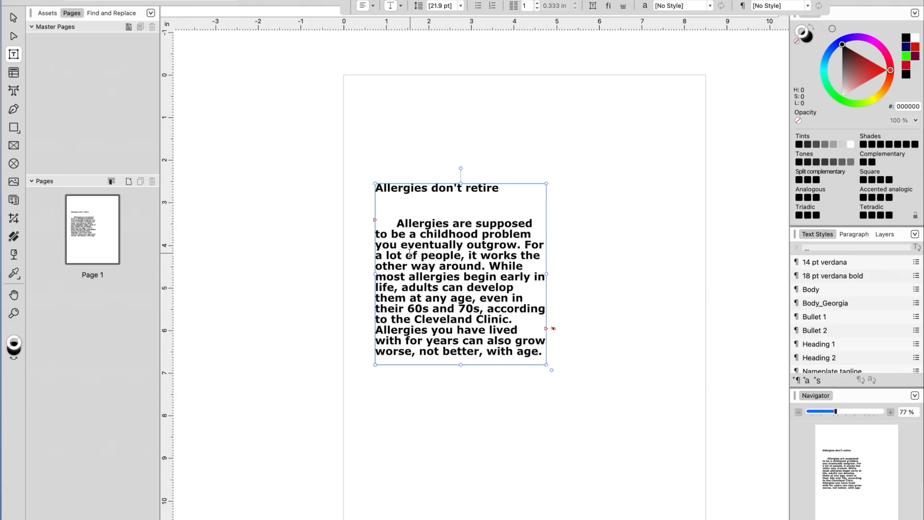
# Step: Apply the Body_Georgia text style to the whole article
pyautogui.click(409, 254)
pyautogui.press('super+a')
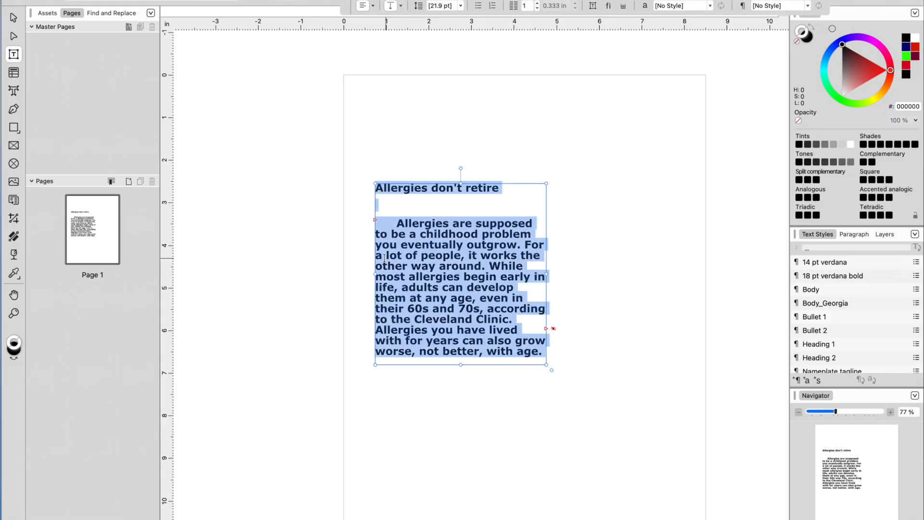
pyautogui.click(826, 302)
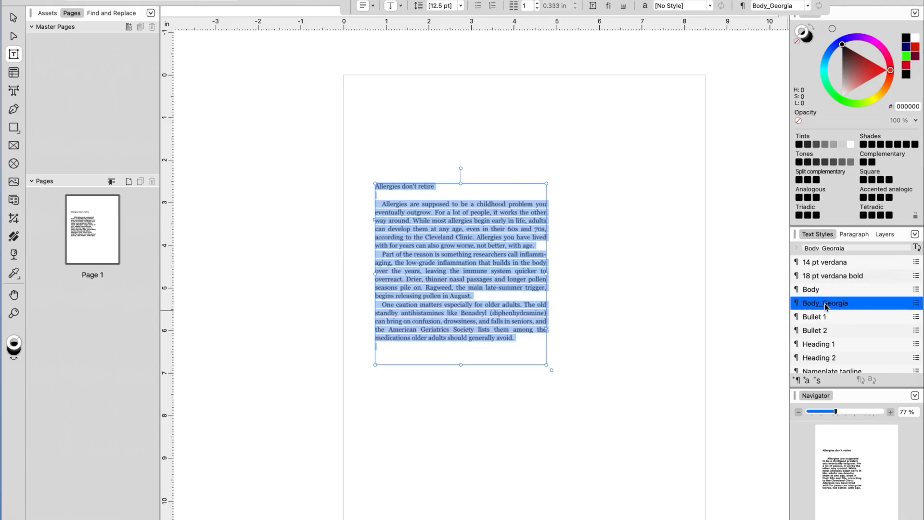
# Step: Apply the 18 pt verdana bold style to the "Allergies don't retire" headline and remove the blank line below it
pyautogui.tripleClick(390, 187)
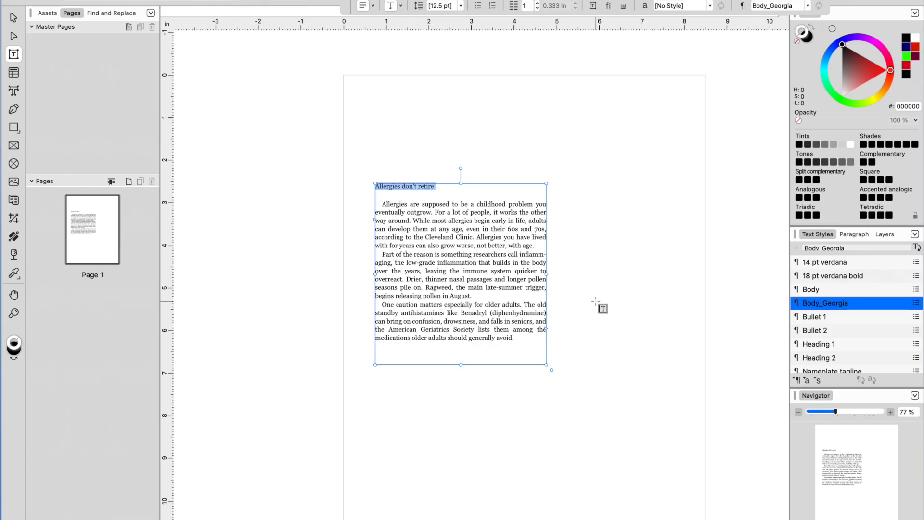
pyautogui.click(807, 275)
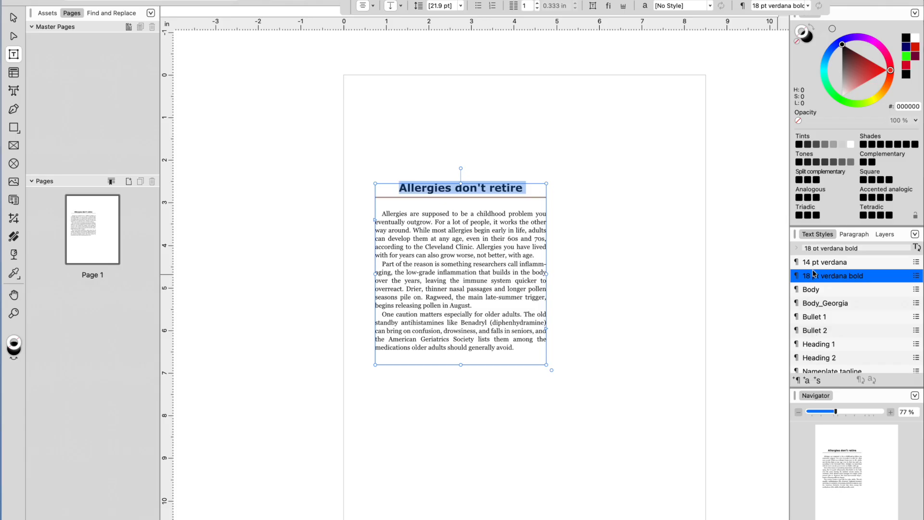
pyautogui.click(380, 204)
pyautogui.press('BackSpace')
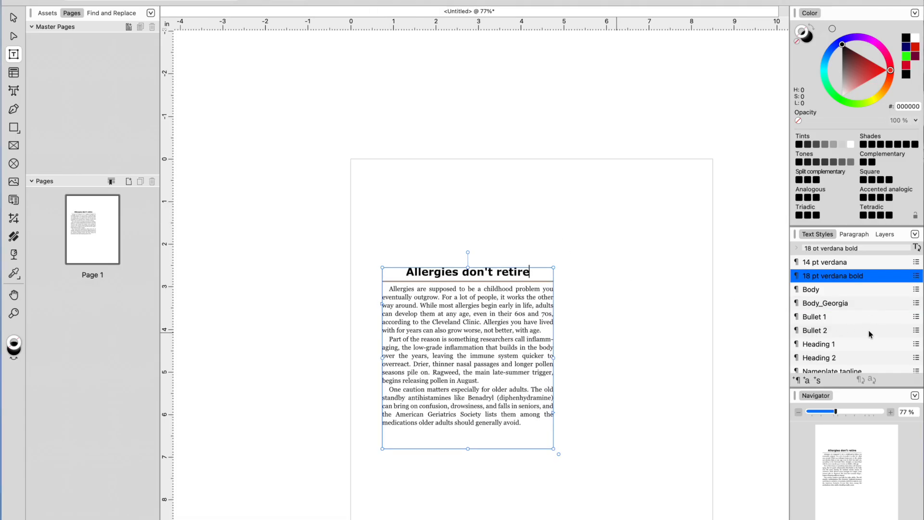
# Step: Set the space before paragraph to 9 pt for all body paragraphs below the headline
pyautogui.click(855, 234)
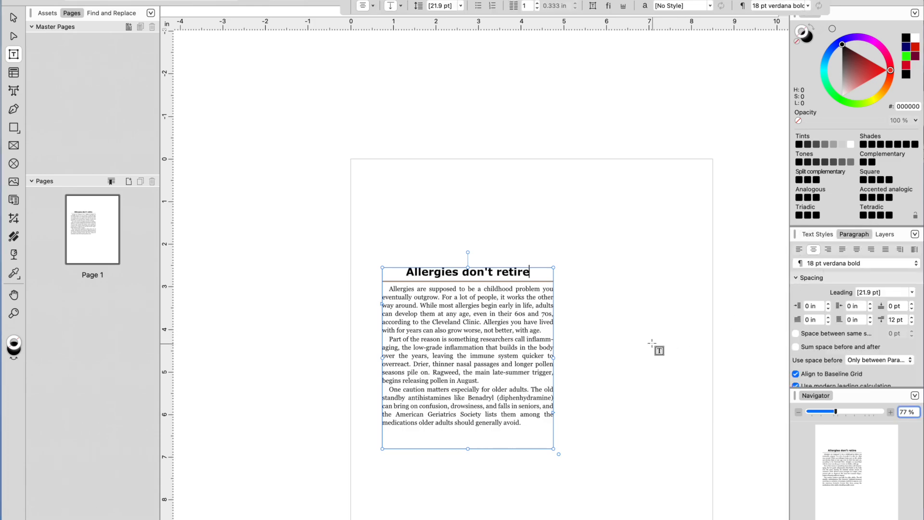
pyautogui.moveTo(384, 288); pyautogui.dragTo(552, 434)
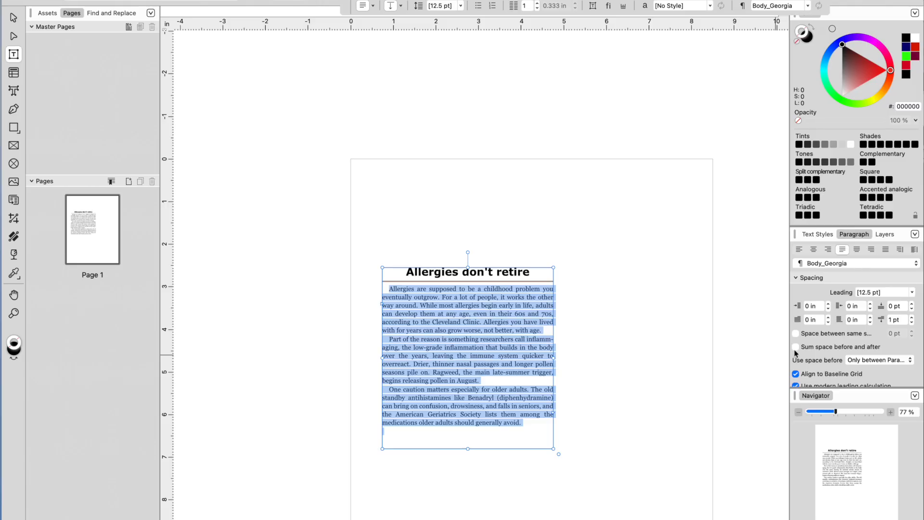
pyautogui.click(912, 305)
pyautogui.click(912, 305)
pyautogui.click(912, 304)
pyautogui.click(911, 304)
pyautogui.click(912, 304)
pyautogui.click(911, 304)
pyautogui.click(912, 304)
pyautogui.click(912, 304)
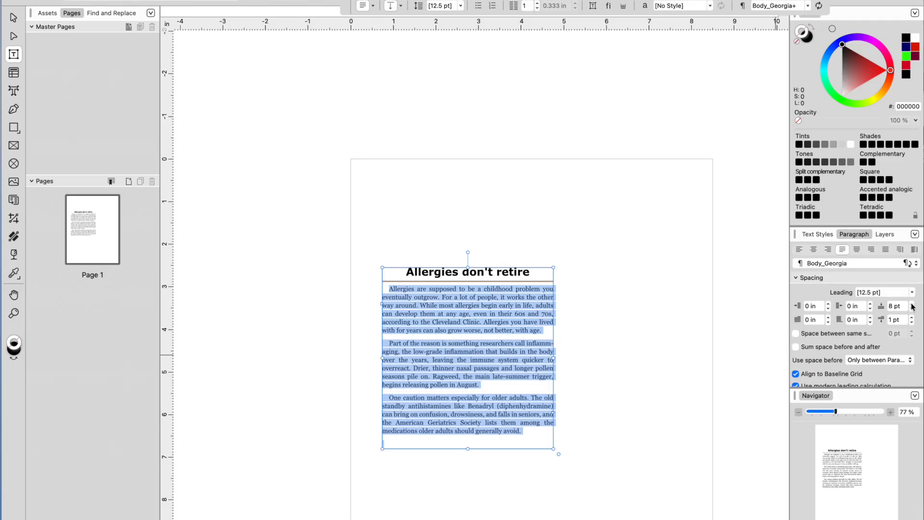
pyautogui.click(911, 304)
pyautogui.click(678, 359)
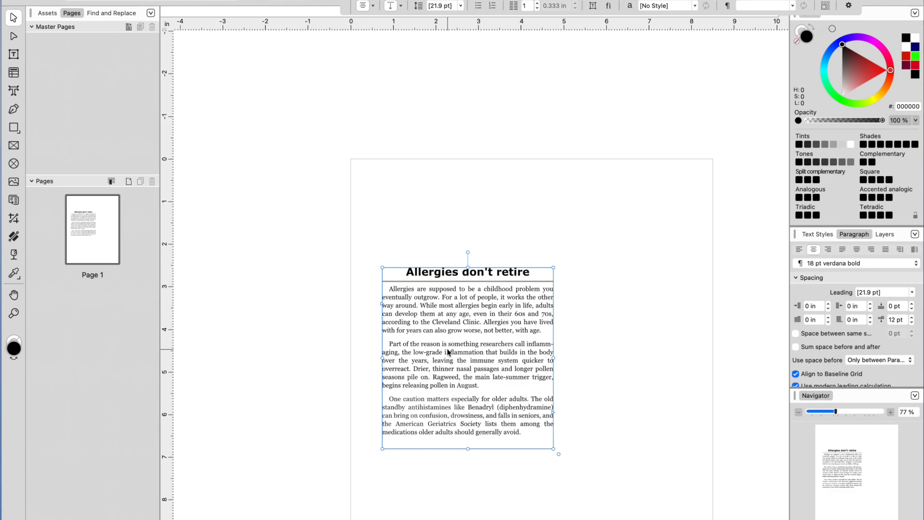
# Step: Delete the stray Rectangle layer behind the article and zoom the page view to 200%
pyautogui.click(894, 236)
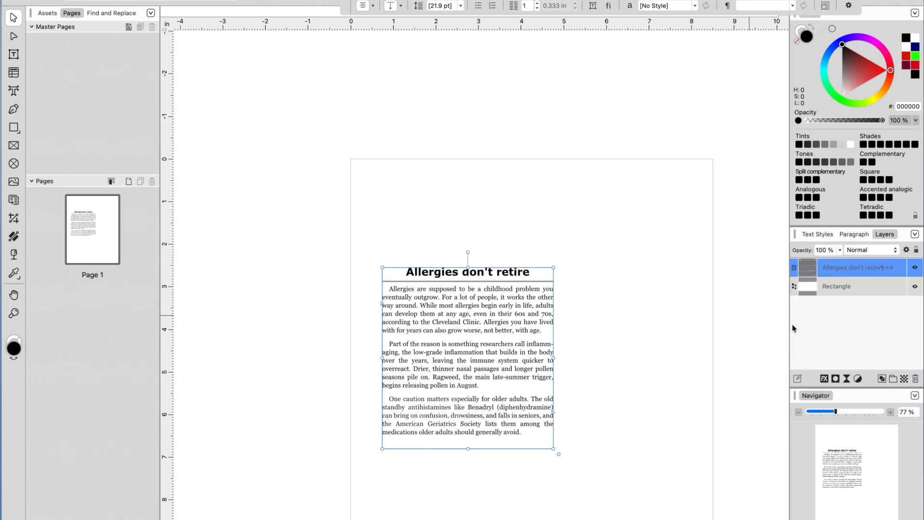
pyautogui.click(847, 289)
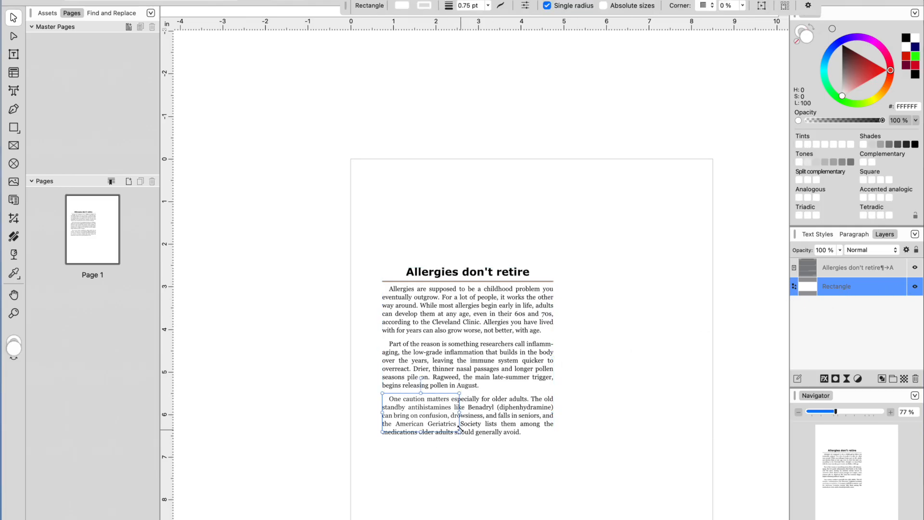
pyautogui.press('Delete')
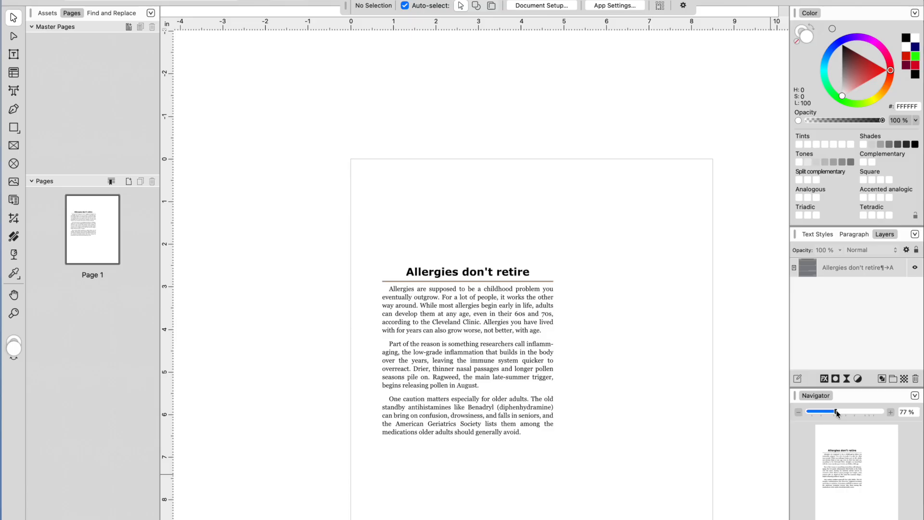
pyautogui.moveTo(836, 413); pyautogui.dragTo(866, 412)
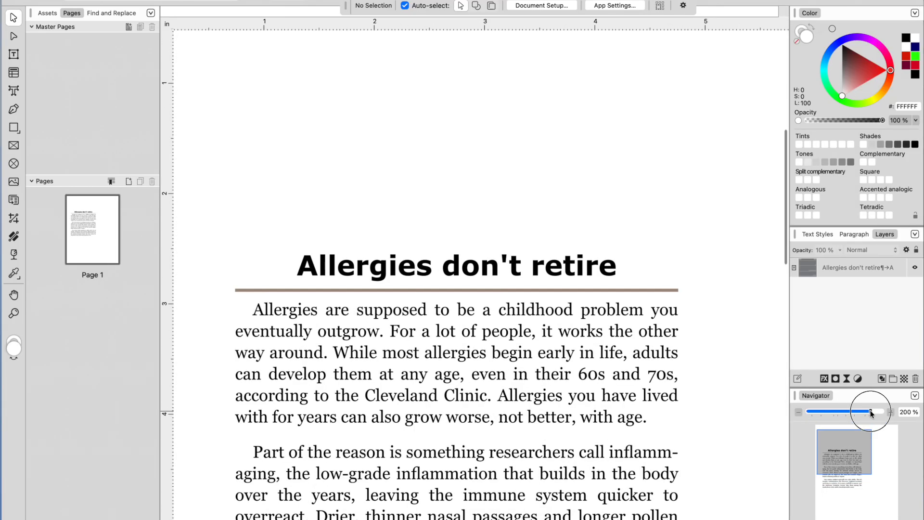